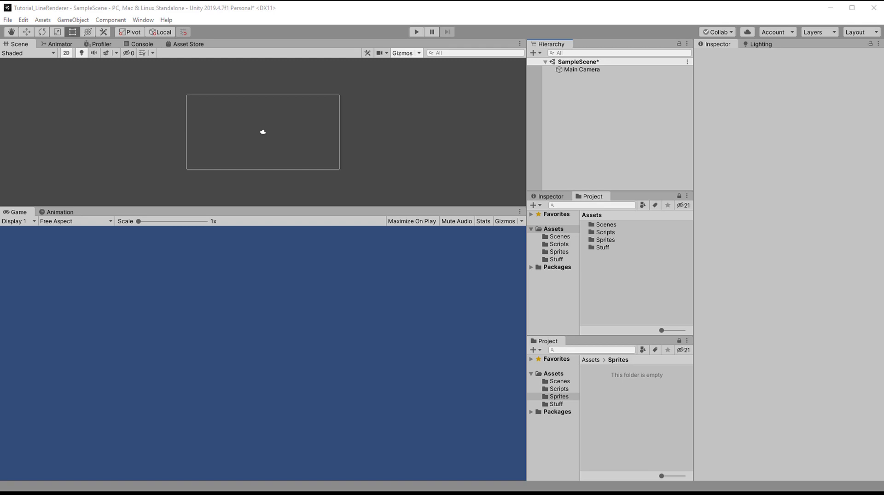
# - Import the coil, creature, electricLine and floor sprites into Assets/Sprites and place electricLine0001 in the scene
pyautogui.moveTo(1, 276); pyautogui.dragTo(632, 410)
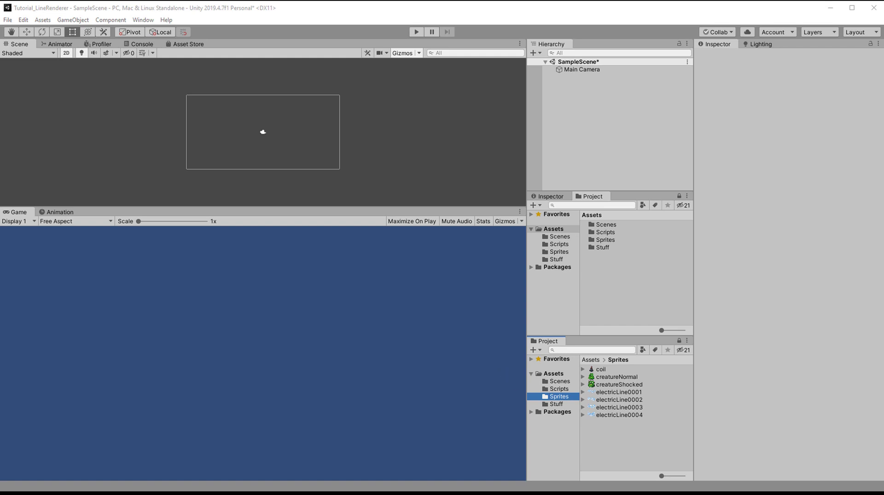
pyautogui.moveTo(799, 409); pyautogui.dragTo(644, 435)
pyautogui.moveTo(619, 392); pyautogui.dragTo(271, 150)
# - Duplicate the electricLine0001 object, slide the copy to the right, then undo it
pyautogui.scroll(6, 271, 150)
pyautogui.scroll(2, 271, 151)
pyautogui.click(578, 77)
pyautogui.hotkey('ctrl', 'd')
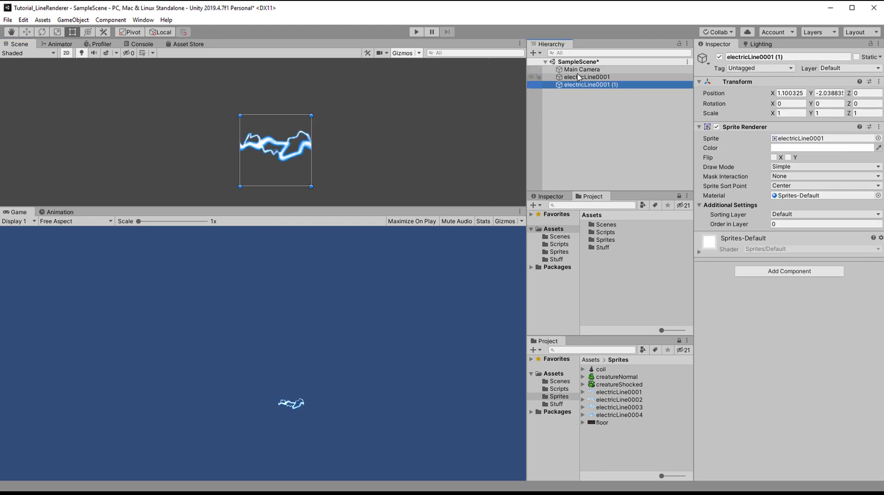
pyautogui.click(26, 32)
pyautogui.moveTo(323, 150); pyautogui.dragTo(382, 148)
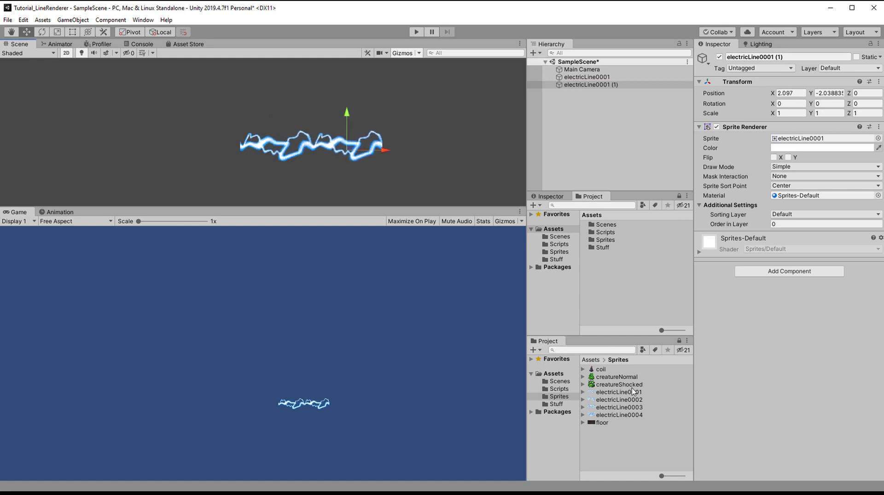
pyautogui.hotkey('ctrl', 'z')
pyautogui.hotkey('ctrl', 'z')
pyautogui.hotkey('ctrl', 'z')
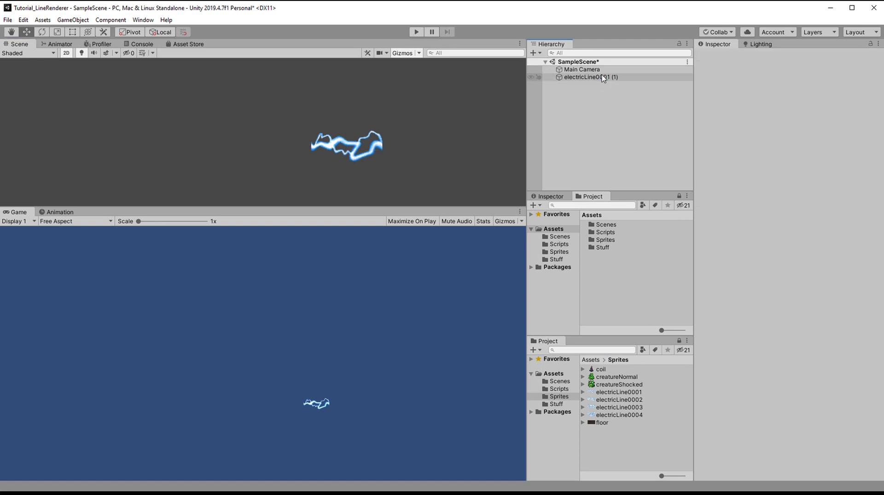
# - Set Wrap Mode to Repeat on textures electricLine0001–0004 and apply the import settings
pyautogui.click(622, 395)
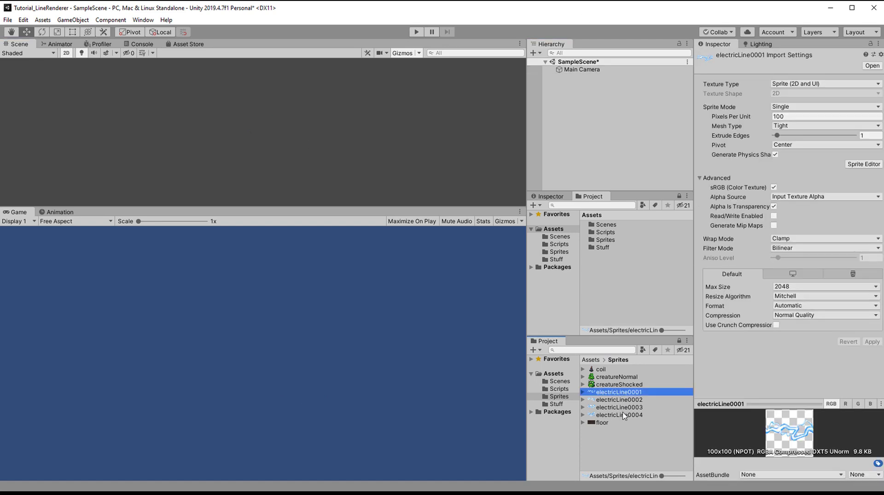
pyautogui.keyDown('shift'); pyautogui.click(623, 416); pyautogui.keyUp('shift')
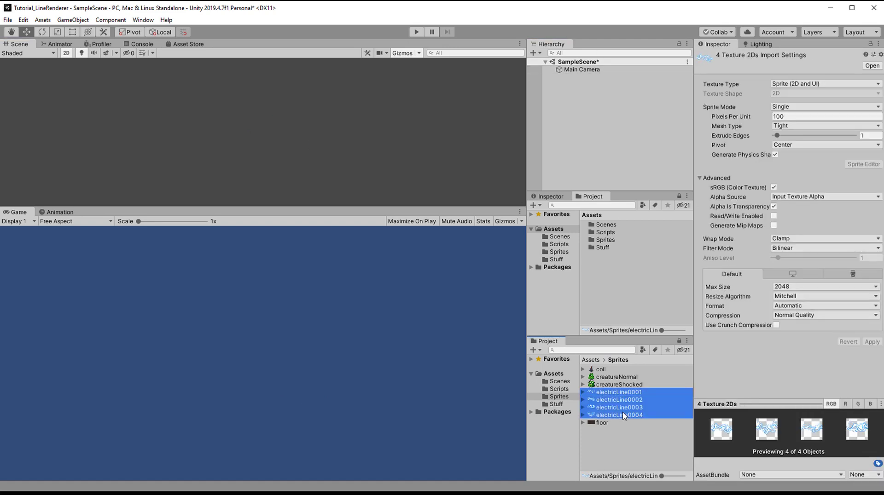
pyautogui.click(799, 239)
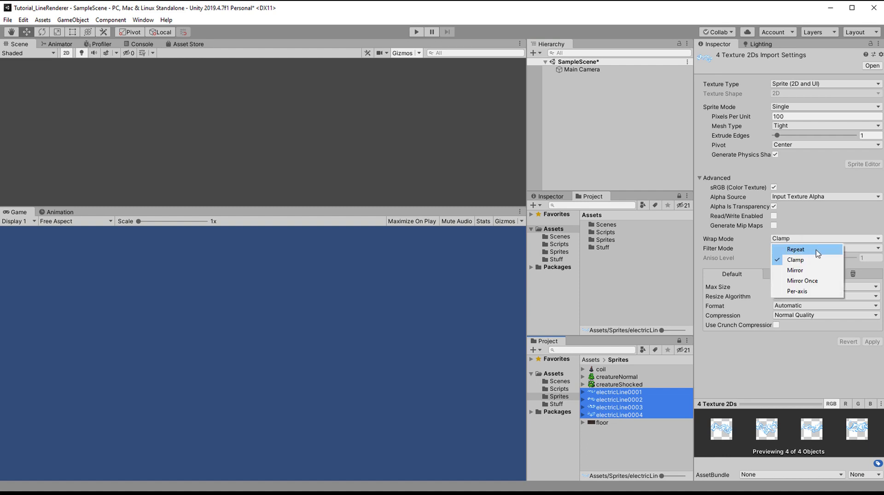
pyautogui.click(819, 250)
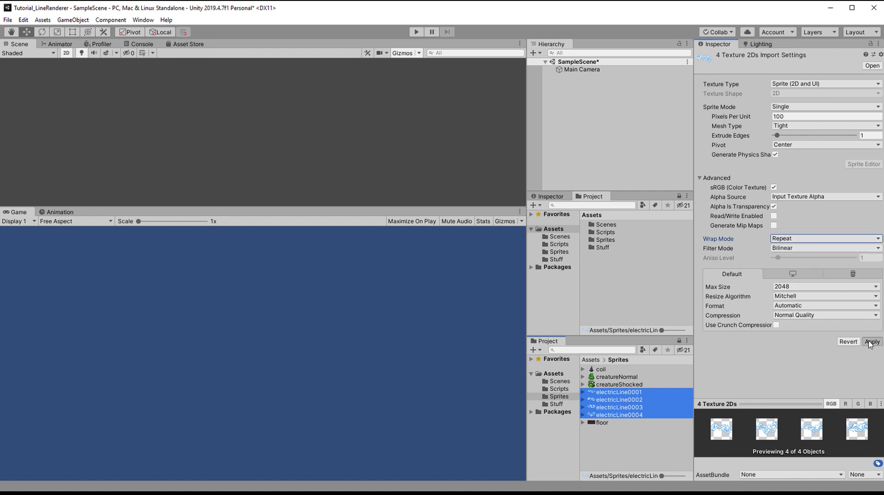
pyautogui.click(870, 342)
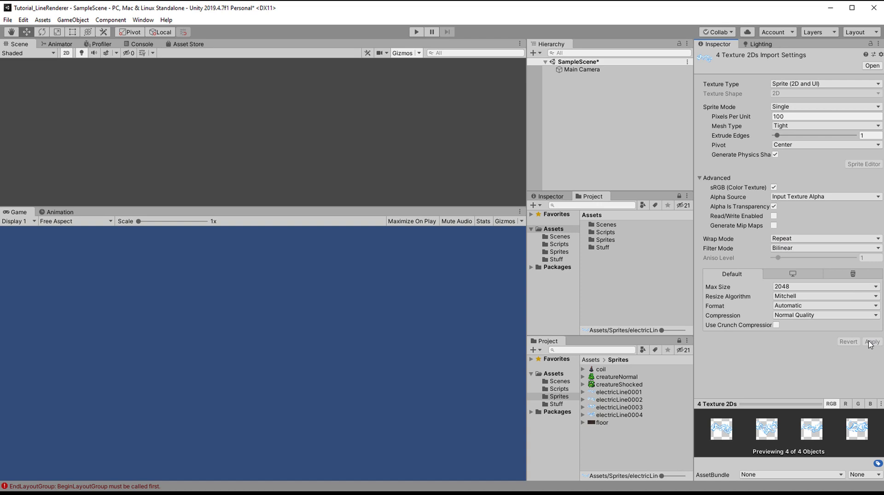
# - Place the floor sprite in the scene and move it to Y 0
pyautogui.moveTo(623, 424); pyautogui.dragTo(210, 121)
pyautogui.scroll(-5, 258, 123)
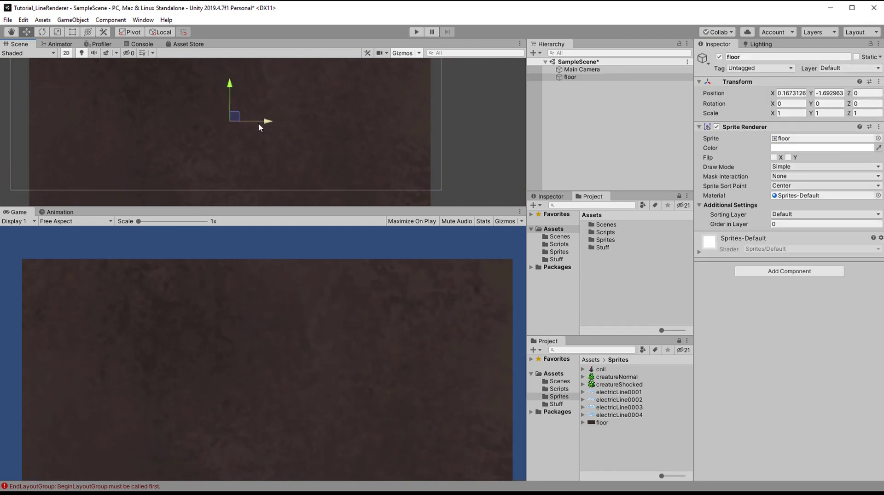
pyautogui.press('w')
pyautogui.moveTo(260, 150); pyautogui.dragTo(261, 134)
# - Stretch the floor with the Rect tool until it covers the camera frame
pyautogui.press('r')
pyautogui.press('t')
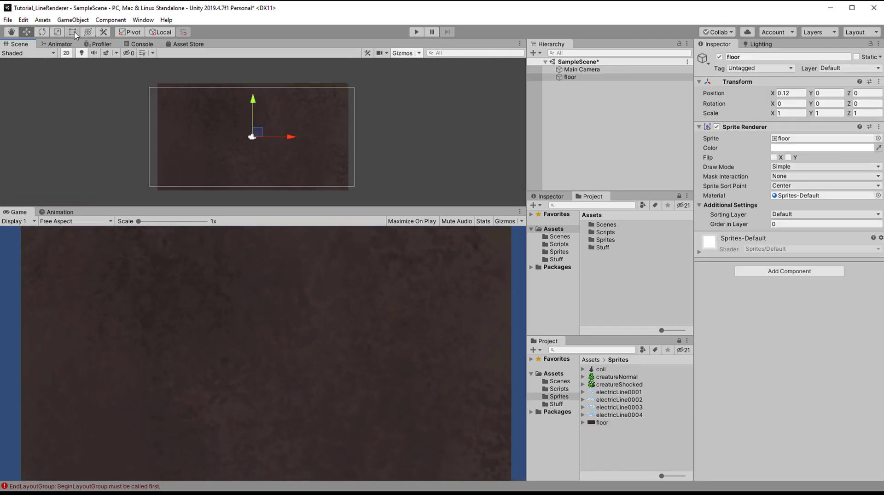
pyautogui.keyDown('shift'); pyautogui.moveTo(157, 107); pyautogui.dragTo(143, 108); pyautogui.keyUp('shift')
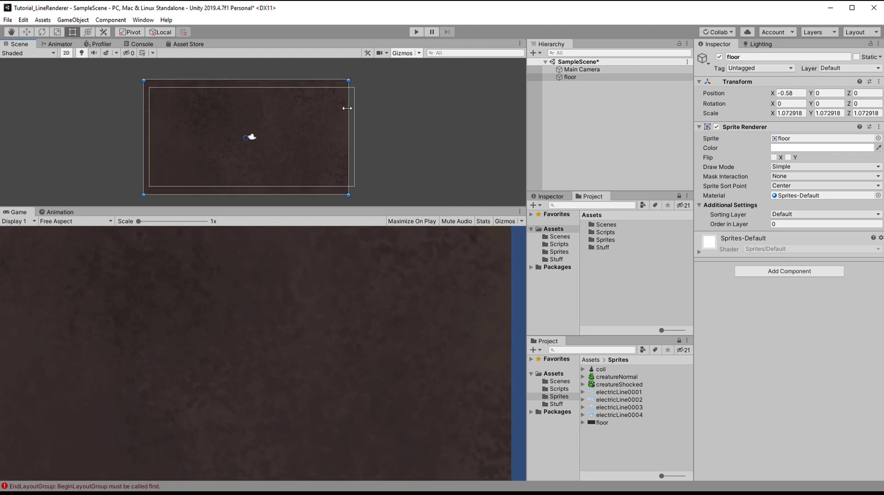
pyautogui.keyDown('shift'); pyautogui.moveTo(347, 107); pyautogui.dragTo(359, 107); pyautogui.keyUp('shift')
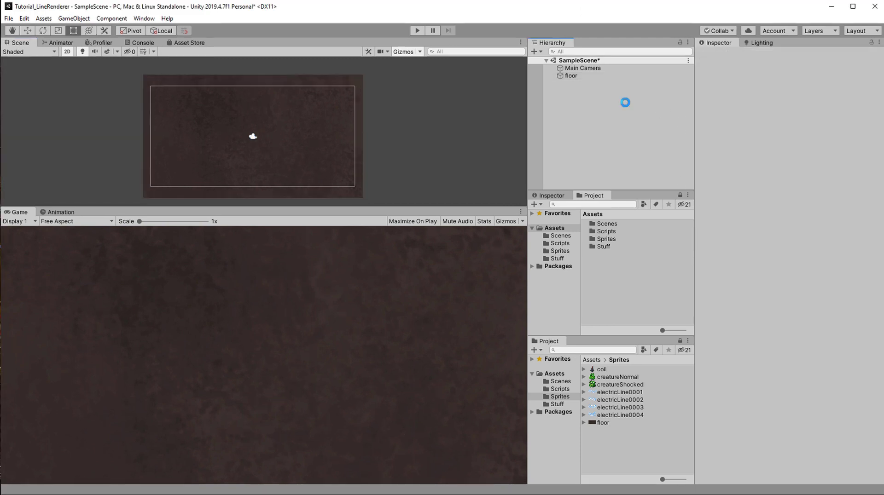
# - Create an empty GameObject, rename it 'Line', and add a Line Renderer component
pyautogui.rightClick(598, 101)
pyautogui.click(670, 193)
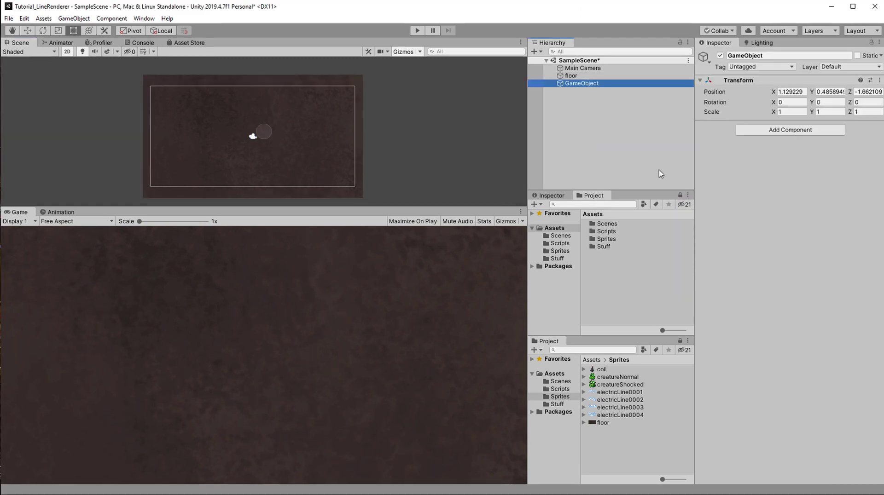
pyautogui.press('F2')
pyautogui.write('Line')
pyautogui.press('Return')
pyautogui.click(761, 130)
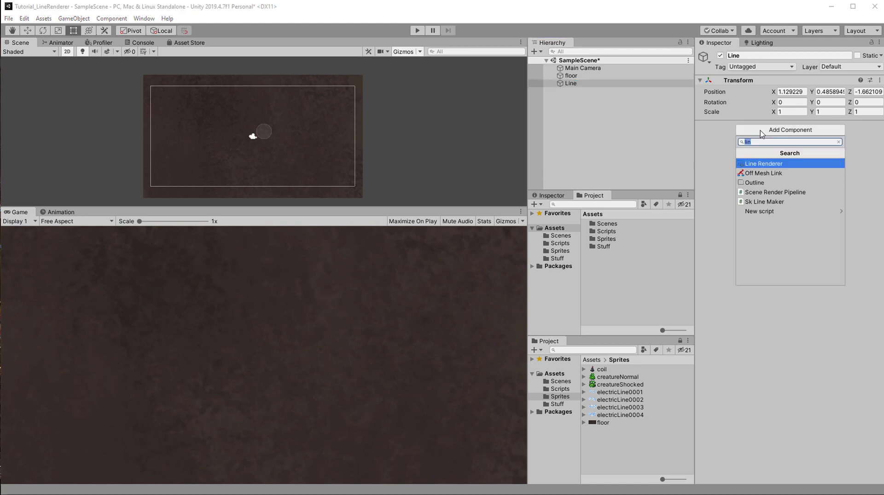
pyautogui.press('Return')
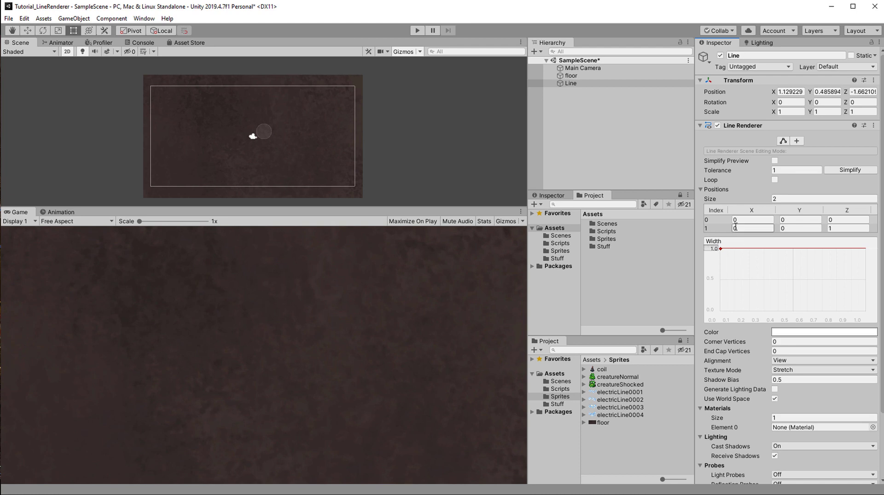
# - Set the Line Renderer positions to (0, 4.15, 0) and (-1.44, 0, 1)
pyautogui.click(778, 219)
pyautogui.write('2.86')
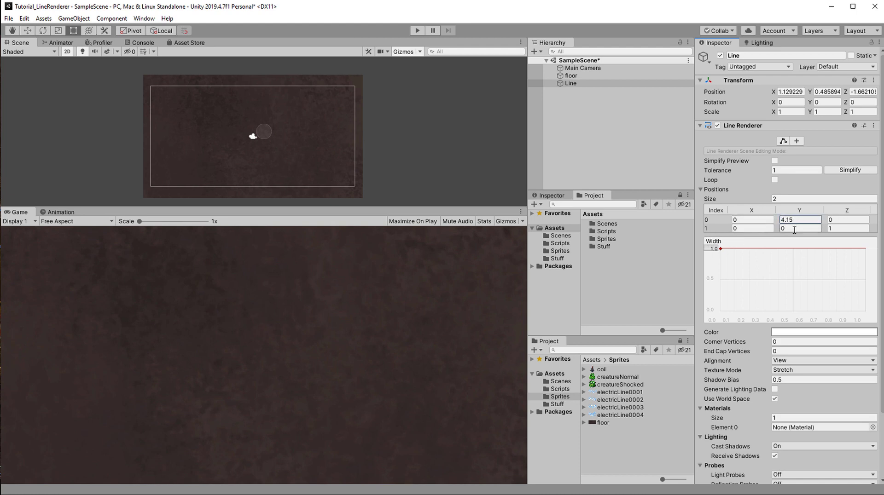
pyautogui.moveTo(731, 233); pyautogui.dragTo(707, 231)
pyautogui.scroll(-3, 816, 278)
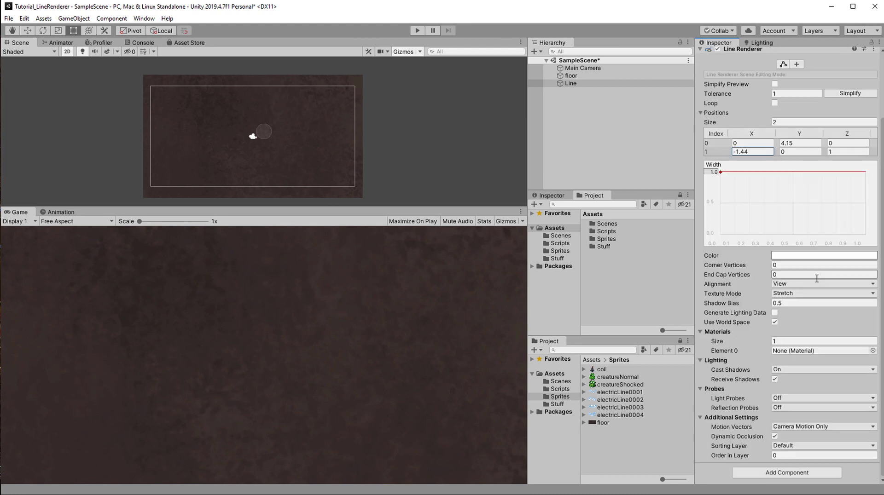
pyautogui.scroll(3, 777, 257)
pyautogui.scroll(-3, 775, 260)
# - Set the line's Order in Layer to 2 and deactivate the floor to reveal it
pyautogui.click(777, 455)
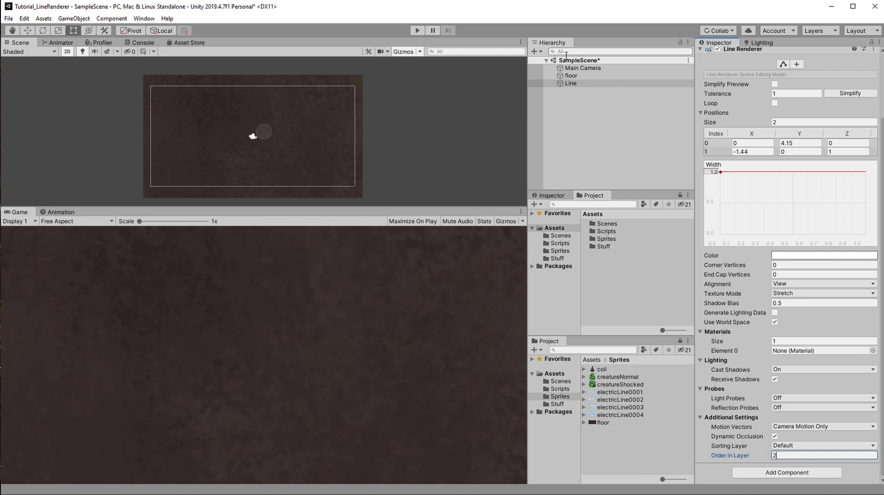
pyautogui.click(571, 76)
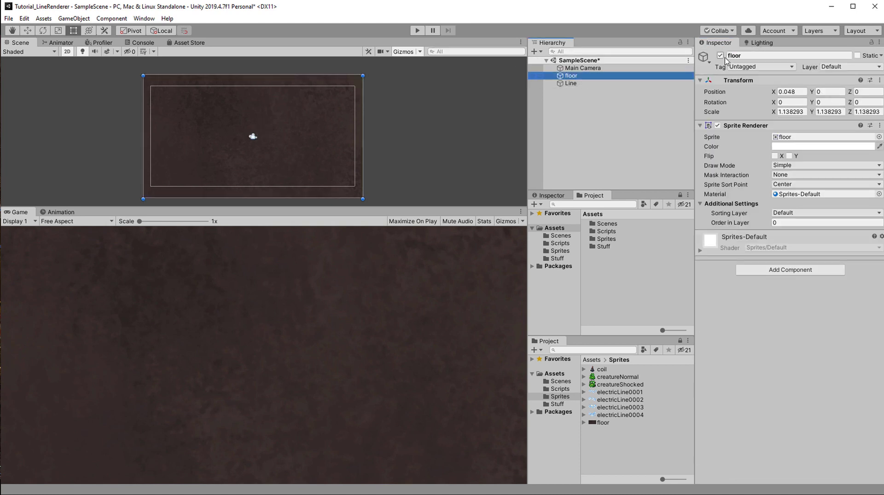
pyautogui.click(720, 56)
pyautogui.click(596, 84)
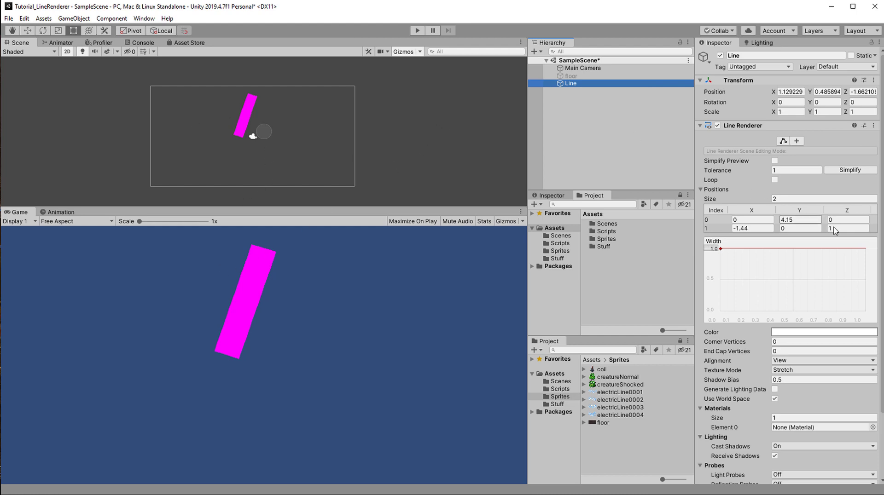
pyautogui.scroll(-3, 835, 231)
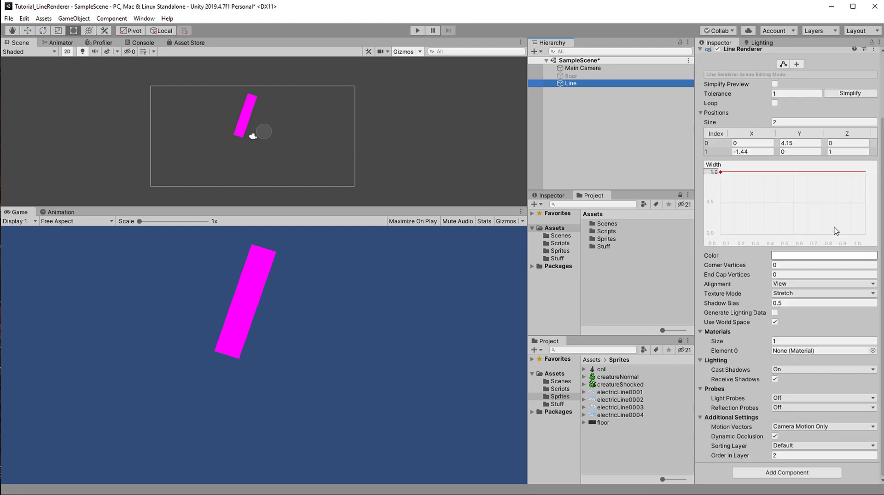
# - Try Default-Line, Sprites-Default, Default-Particle, Default-Skybox and Default-Terrain-Diffuse as the Line's material
pyautogui.click(872, 351)
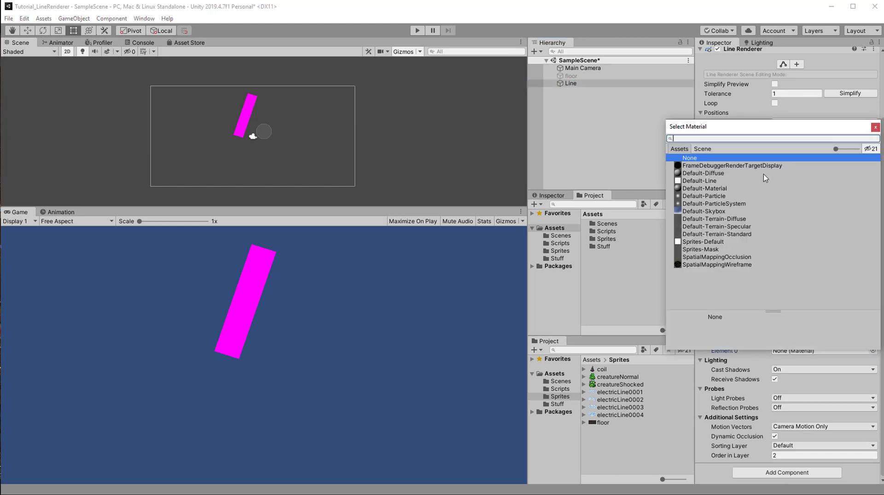
pyautogui.click(691, 182)
pyautogui.click(712, 243)
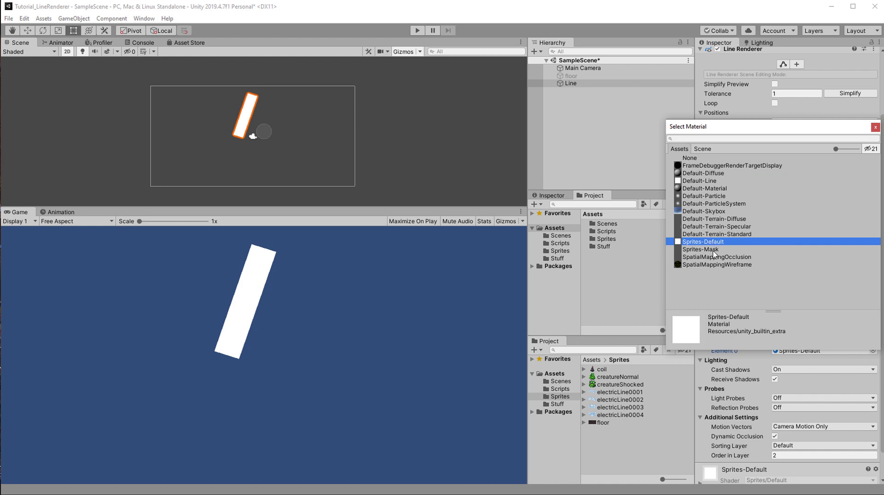
pyautogui.click(707, 189)
pyautogui.click(709, 196)
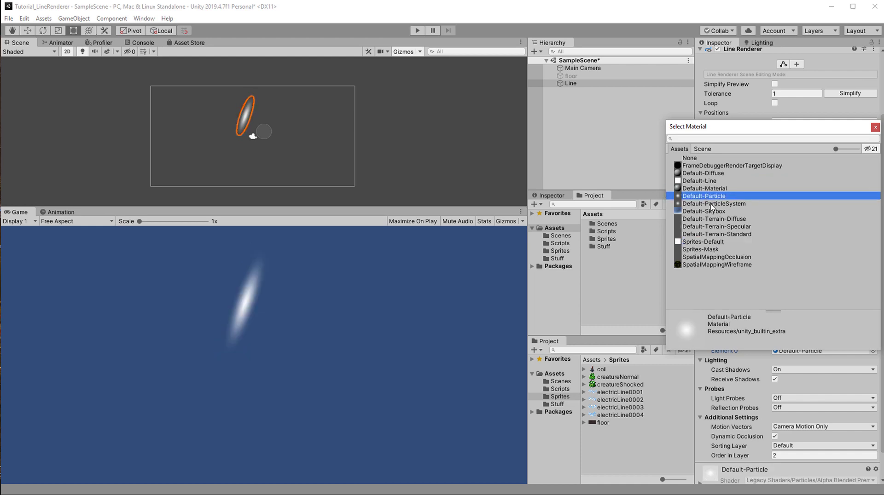
pyautogui.click(712, 204)
pyautogui.click(718, 212)
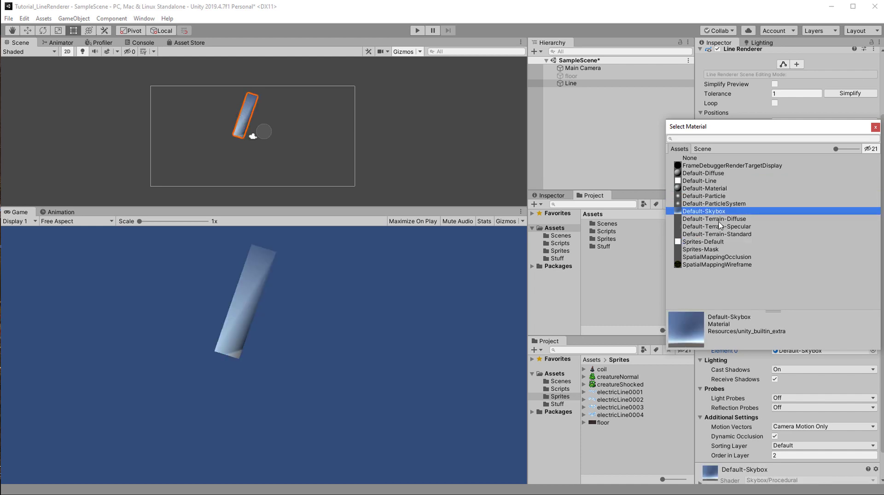
pyautogui.click(717, 219)
pyautogui.rightClick(664, 180)
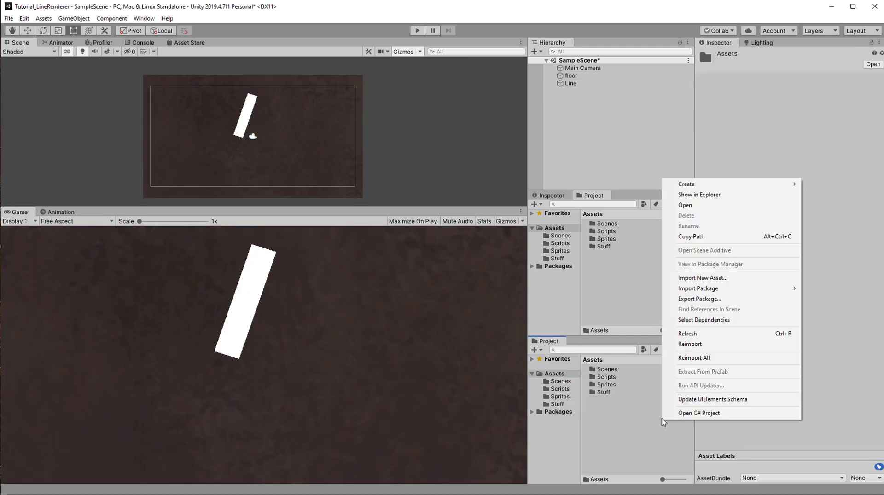
# - Create a folder named 'Material' in Assets and open it
pyautogui.moveTo(690, 184)
pyautogui.click(595, 67)
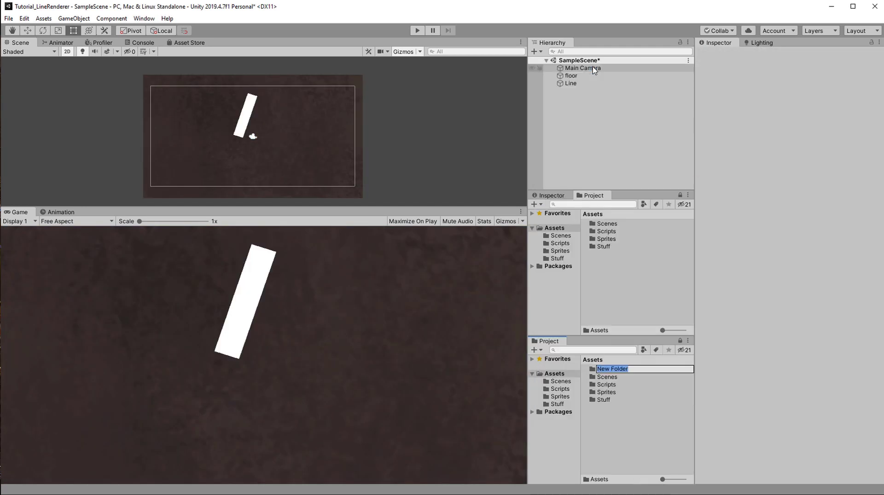
pyautogui.write('Material')
pyautogui.press('Return')
pyautogui.doubleClick(639, 372)
# - Create a new material inside the Material folder
pyautogui.rightClick(638, 370)
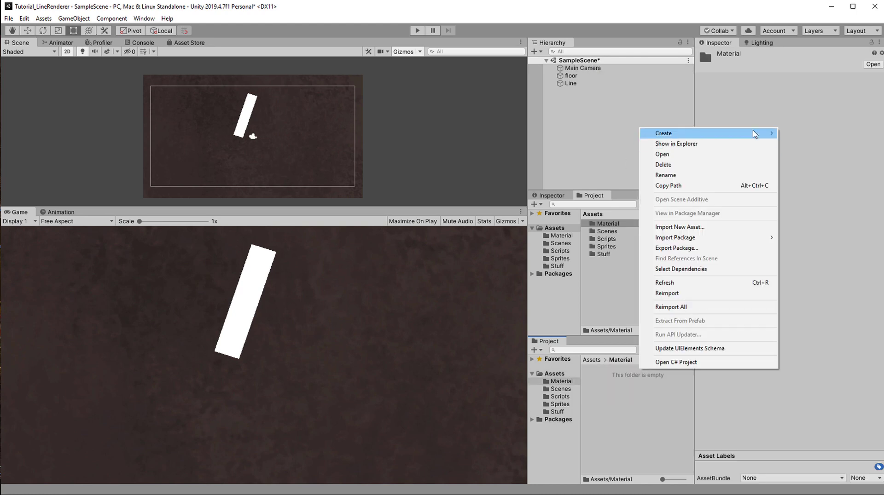
pyautogui.moveTo(726, 132)
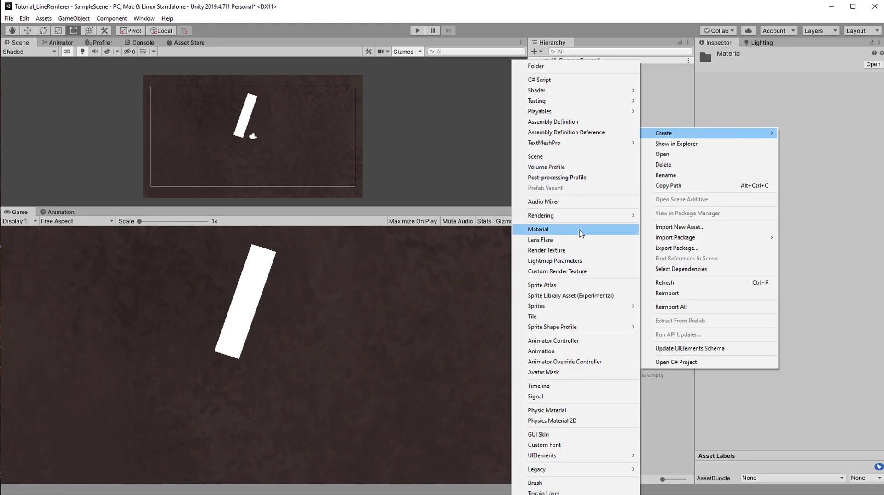
pyautogui.click(581, 229)
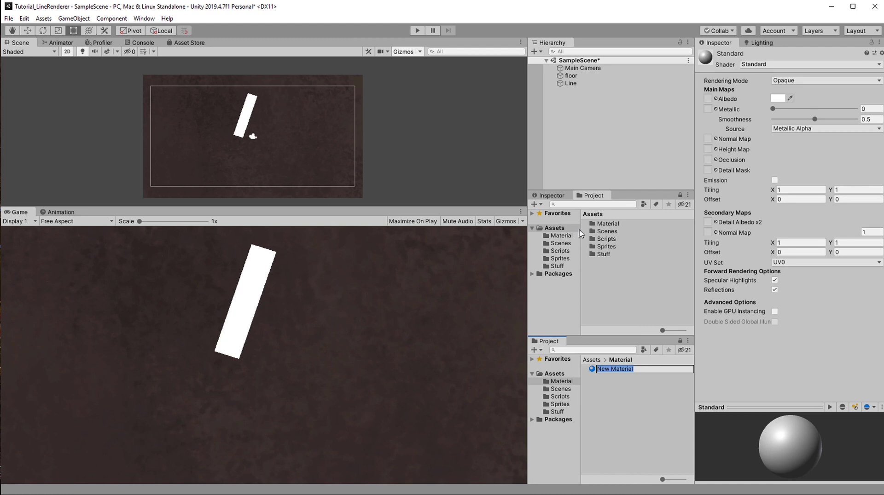
# - Name the material 'ElectricLine' and give it the Sprites/Default shader
pyautogui.write('ElectricLine')
pyautogui.press('Return')
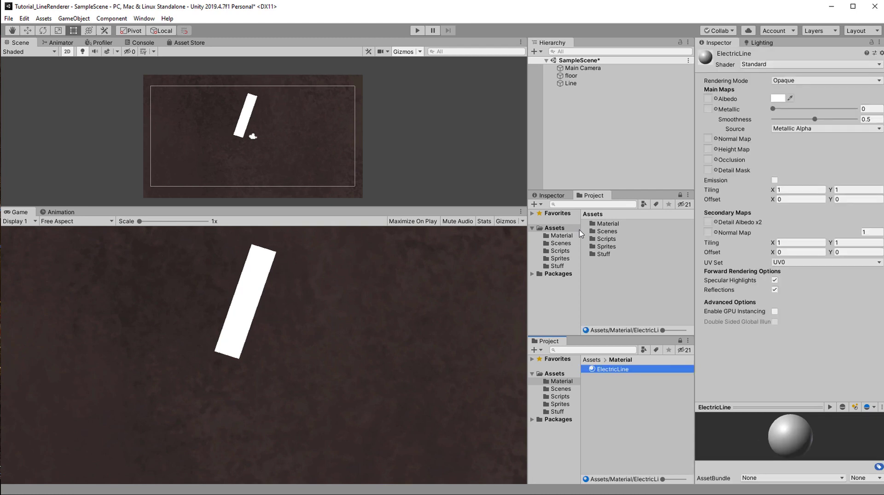
pyautogui.click(744, 65)
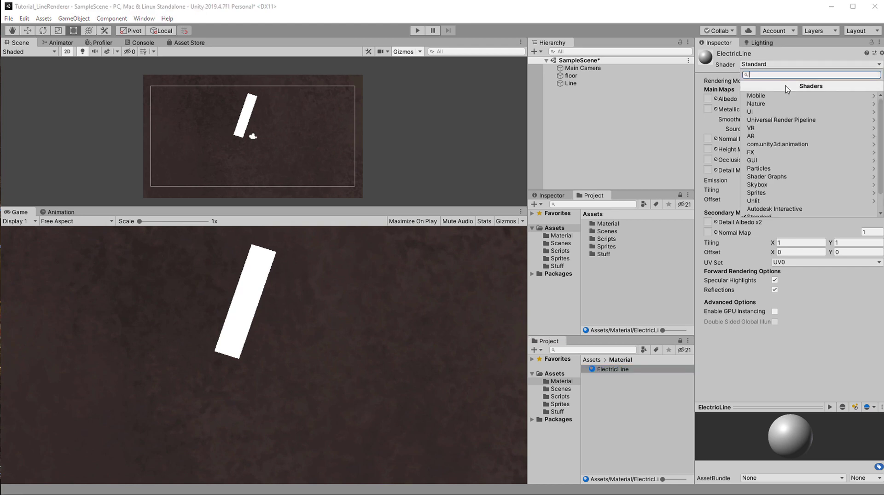
pyautogui.click(792, 170)
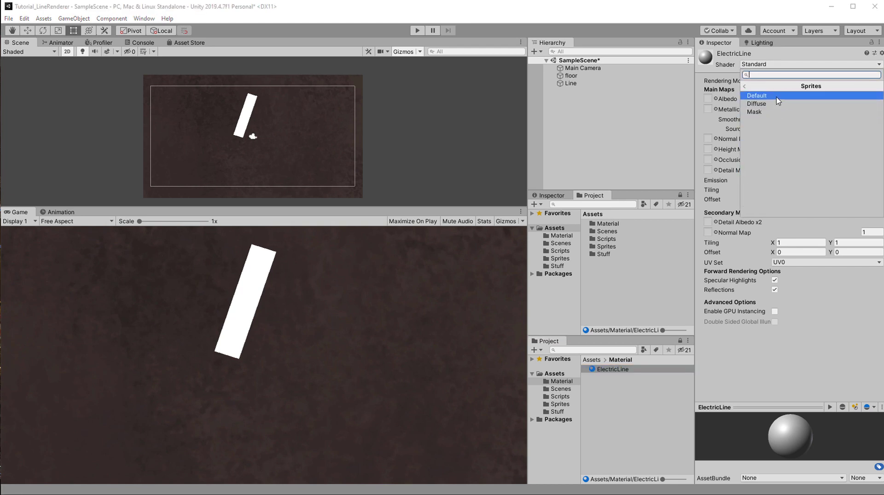
pyautogui.click(778, 97)
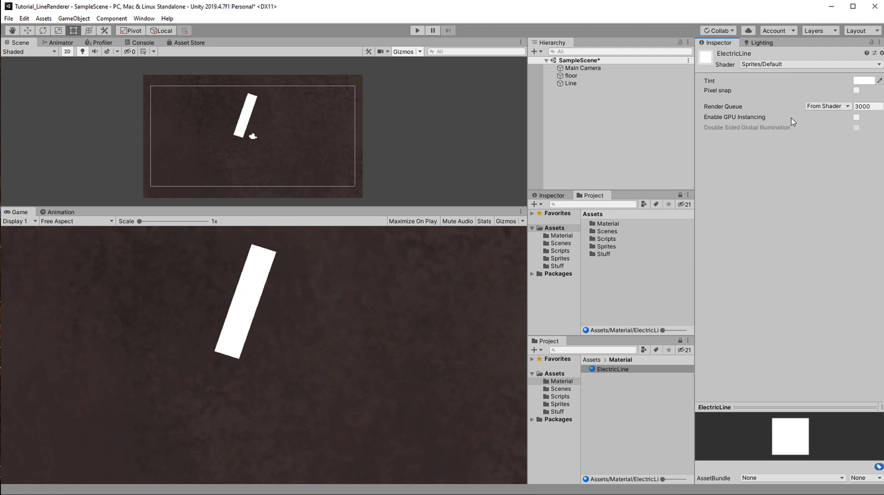
# - Switch the material back to Standard and set an electricLine sprite as its Albedo texture
pyautogui.click(824, 65)
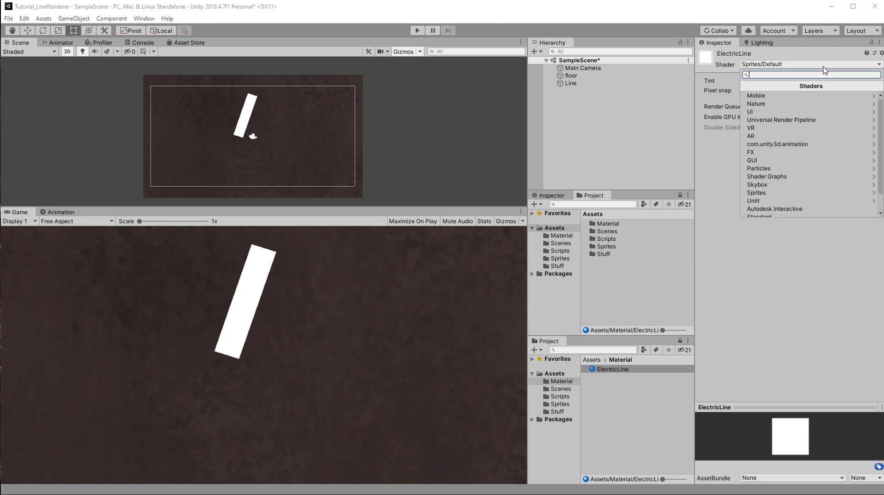
pyautogui.scroll(-1, 787, 194)
pyautogui.click(786, 194)
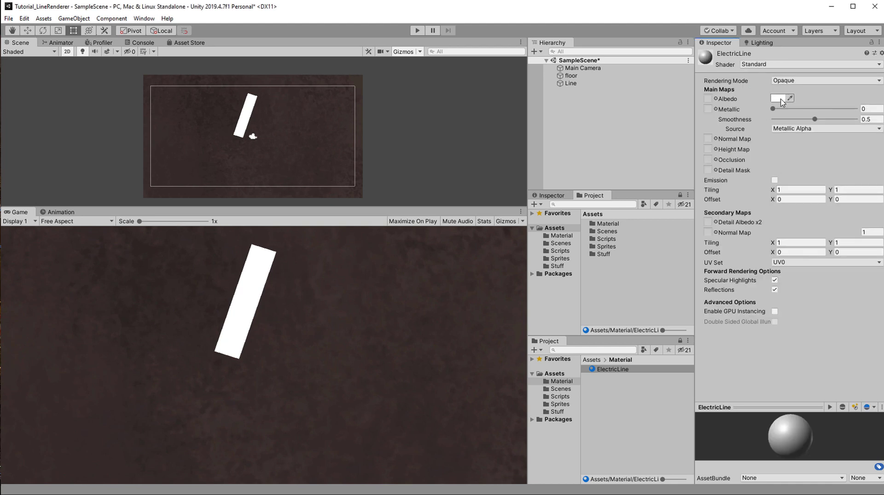
pyautogui.click(549, 261)
pyautogui.moveTo(617, 246); pyautogui.dragTo(708, 99)
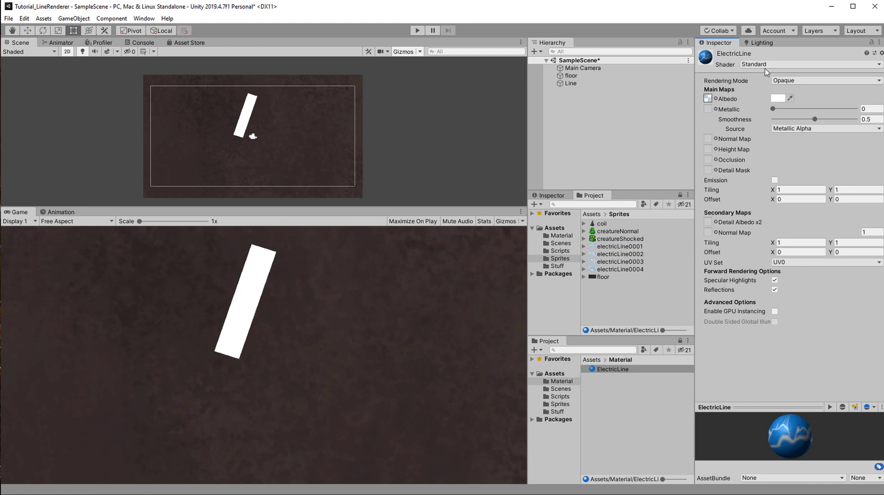
# - Change the ElectricLine material's shader to Sprites/Default
pyautogui.click(778, 65)
pyautogui.click(783, 169)
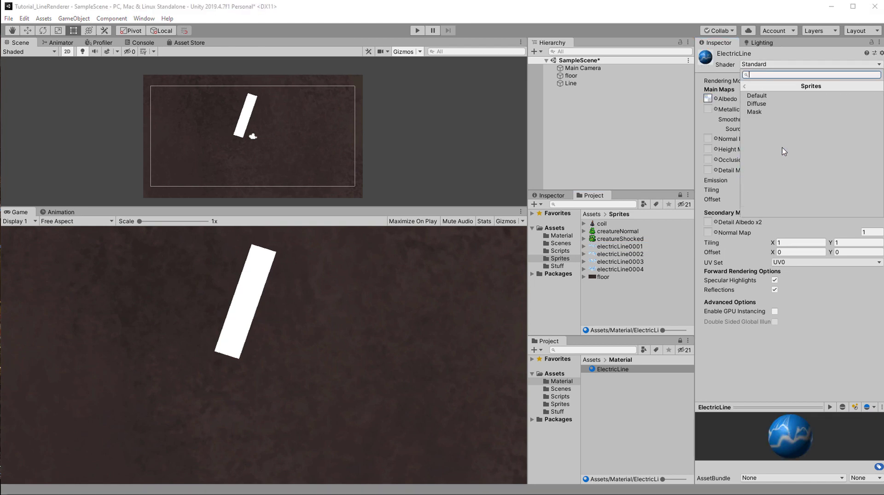
pyautogui.click(757, 96)
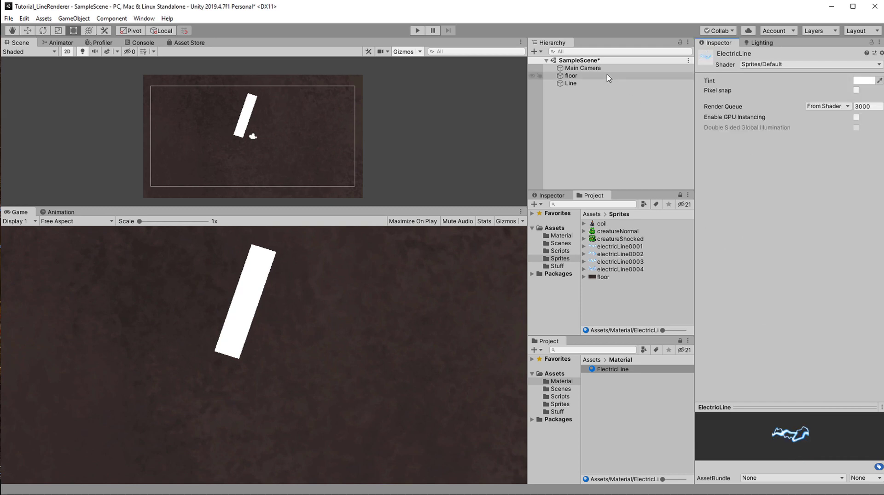
# - Assign the ElectricLine material to the Line and set Texture Mode to Tile
pyautogui.click(570, 84)
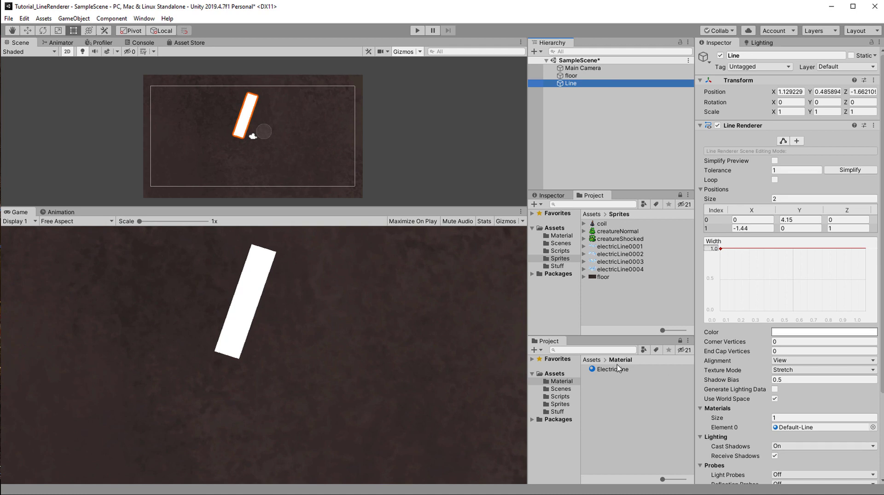
pyautogui.moveTo(613, 370); pyautogui.dragTo(801, 428)
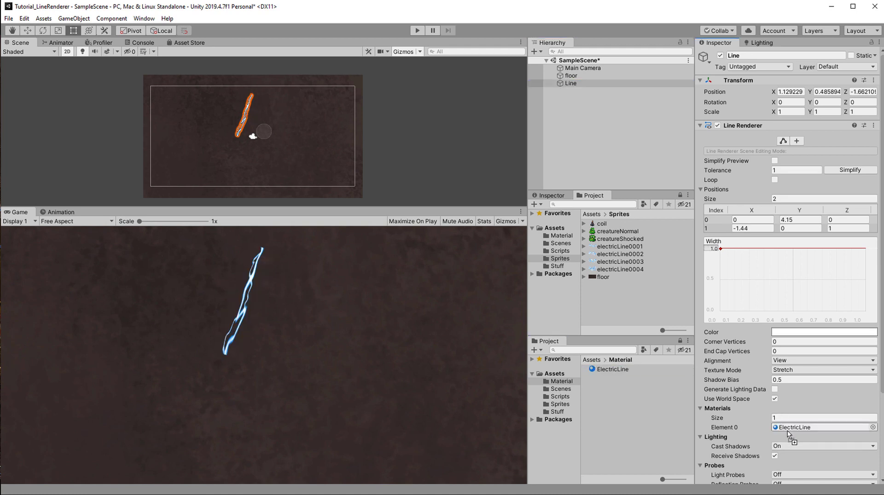
pyautogui.click(820, 370)
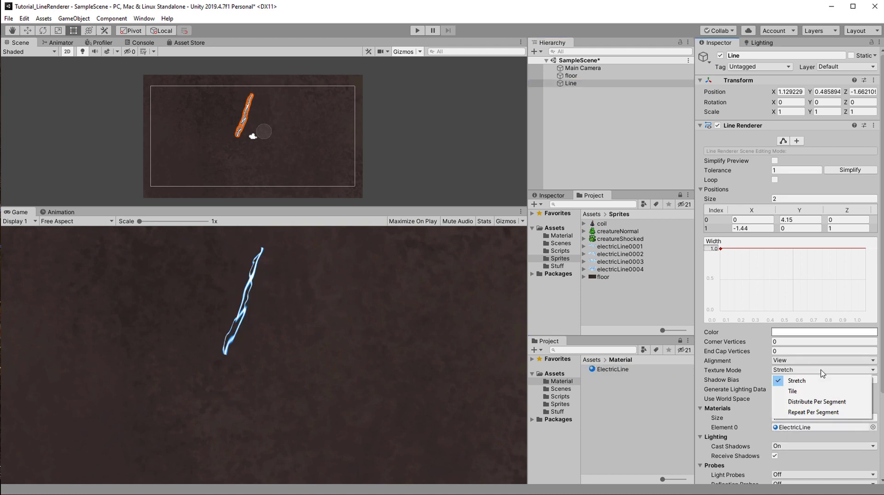
pyautogui.click(837, 392)
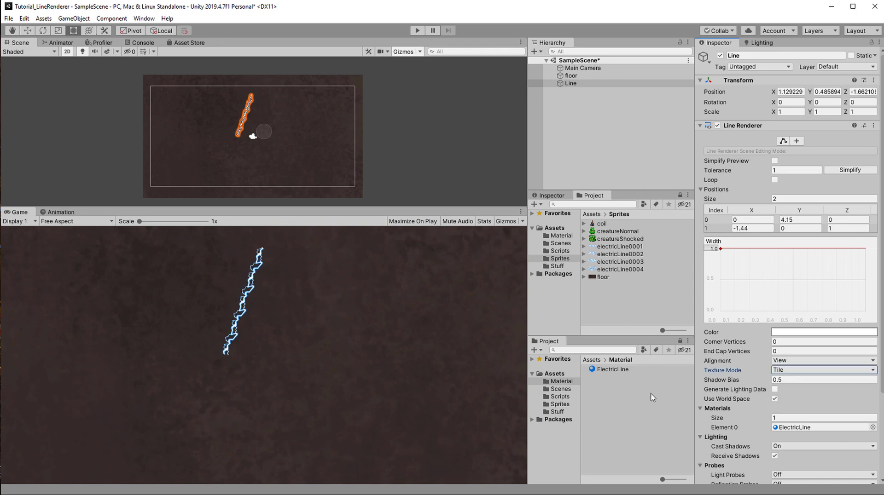
# - Select the empty Scripts folder in the Project panel
pyautogui.click(559, 396)
pyautogui.click(570, 83)
pyautogui.click(570, 399)
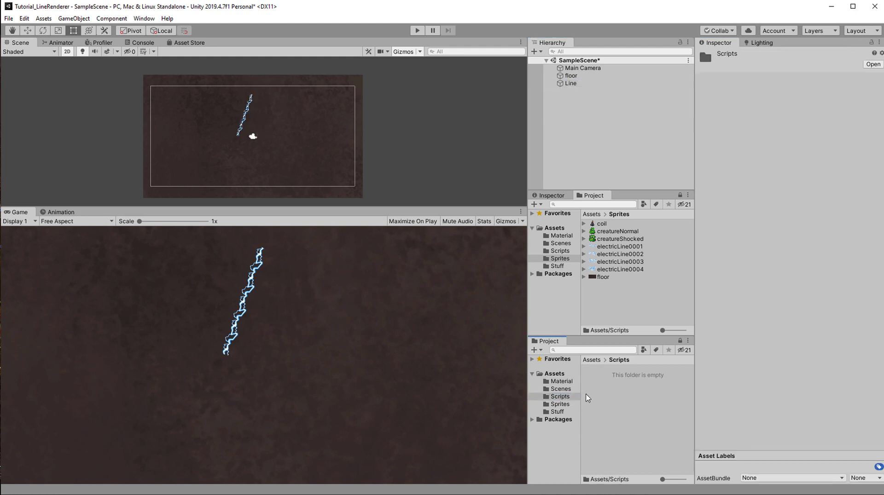
# - Create a C# script named 'LineController' in Scripts and open it in Visual Studio
pyautogui.rightClick(586, 395)
pyautogui.moveTo(711, 162)
pyautogui.click(716, 80)
pyautogui.write('LineController')
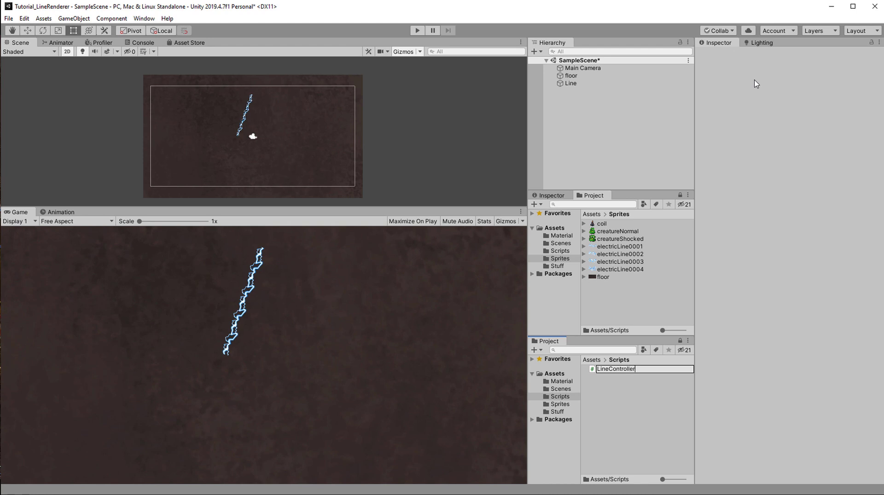
pyautogui.press('Return')
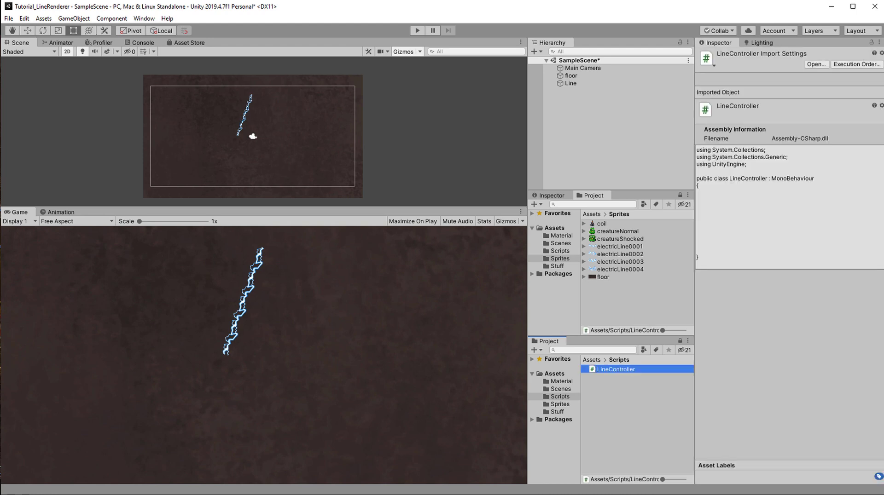
pyautogui.doubleClick(615, 369)
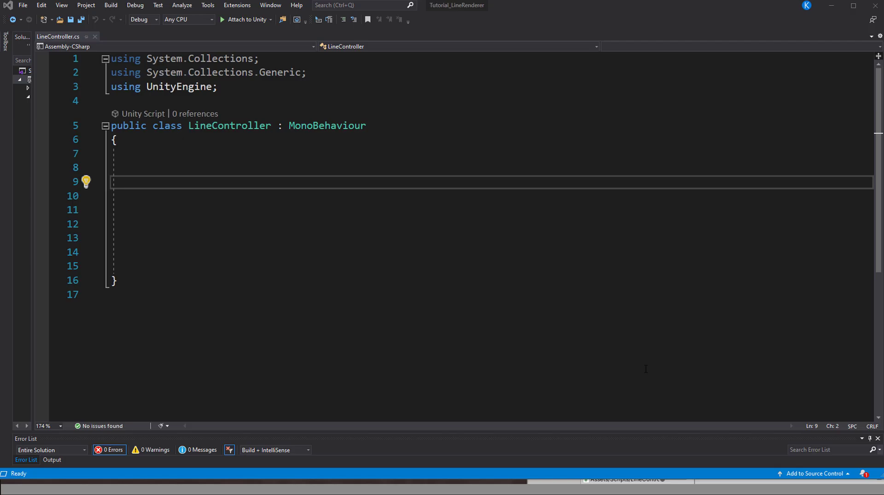
# - Declare a private LineRenderer lineRenderer field and set it with GetComponent<LineRenderer>() in Awake
pyautogui.click(300, 169)
pyautogui.press('Return')
pyautogui.write('priva')
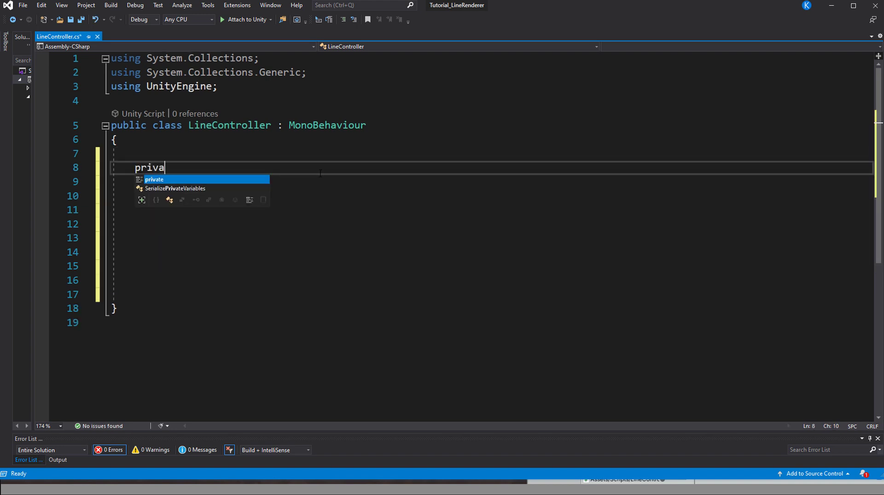
pyautogui.write('te LineRenderer ')
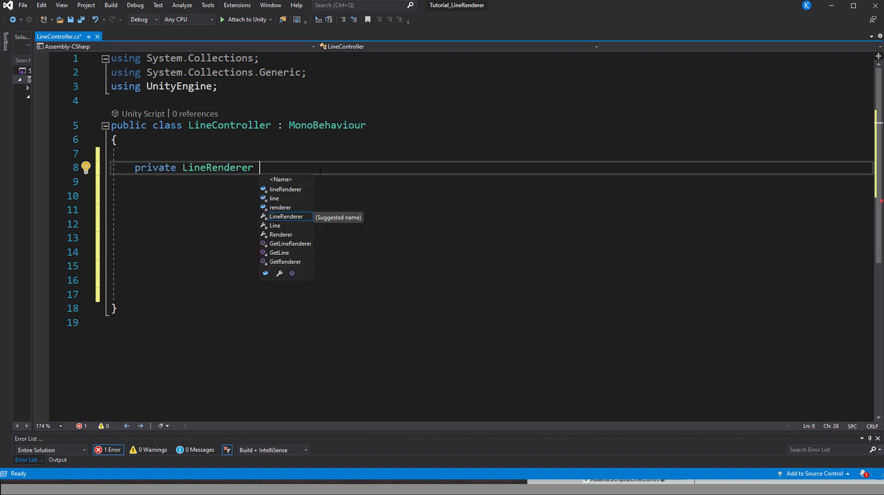
pyautogui.write('lineRenderer;')
pyautogui.press('Return')
pyautogui.press('Down')
pyautogui.press('Down')
pyautogui.press('Down')
pyautogui.press('Down')
pyautogui.press('Down')
pyautogui.write('Awa')
pyautogui.press('Tab')
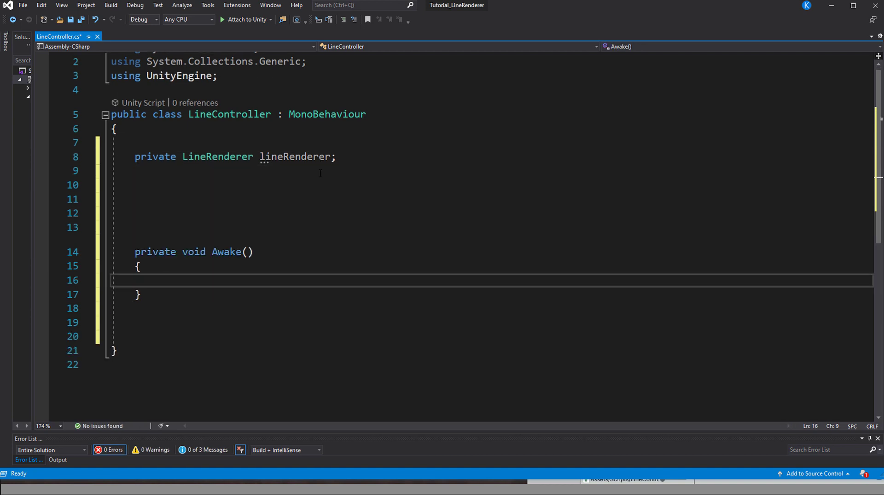
pyautogui.write('liner')
pyautogui.write('GetComponent<LineRenderer>();')
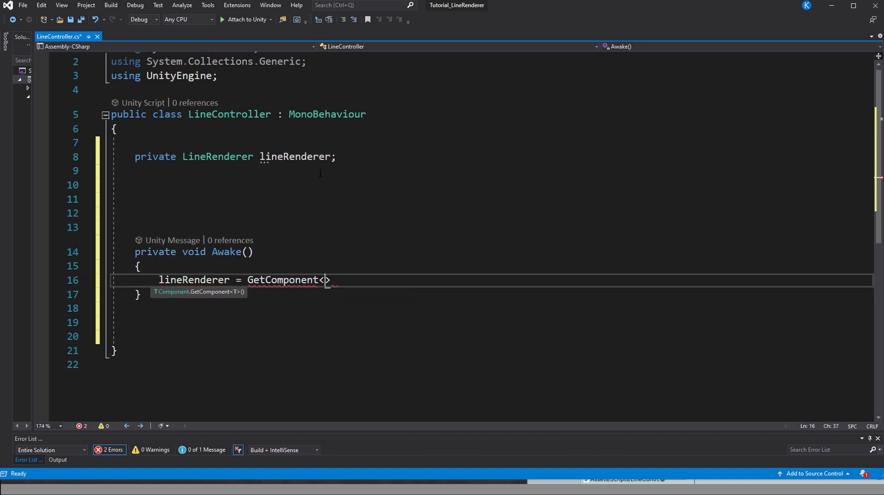
# - Add a [SerializeField] Texture[] textures field and a private int animationStep field
pyautogui.press('Up')
pyautogui.press('Up')
pyautogui.press('Up')
pyautogui.press('Up')
pyautogui.press('Up')
pyautogui.press('Up')
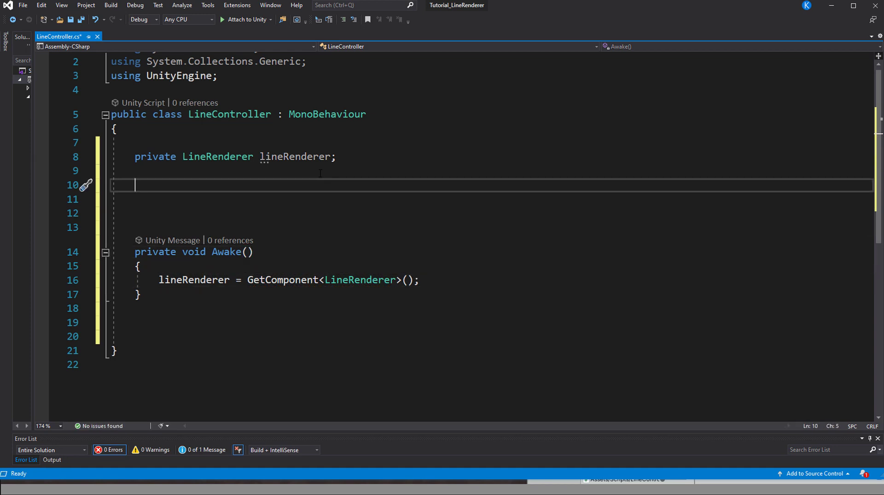
pyautogui.write('[SerializeField]')
pyautogui.press('Return')
pyautogui.write('p')
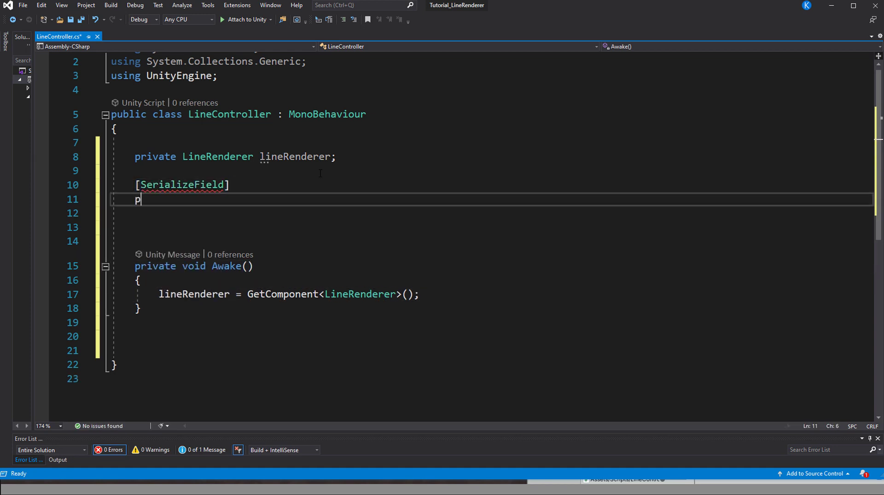
pyautogui.write('rivate TExture')
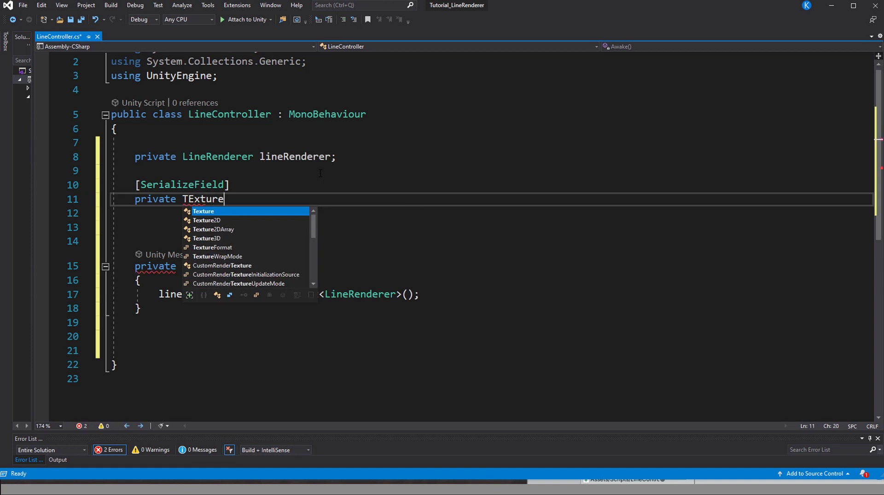
pyautogui.write('[] ')
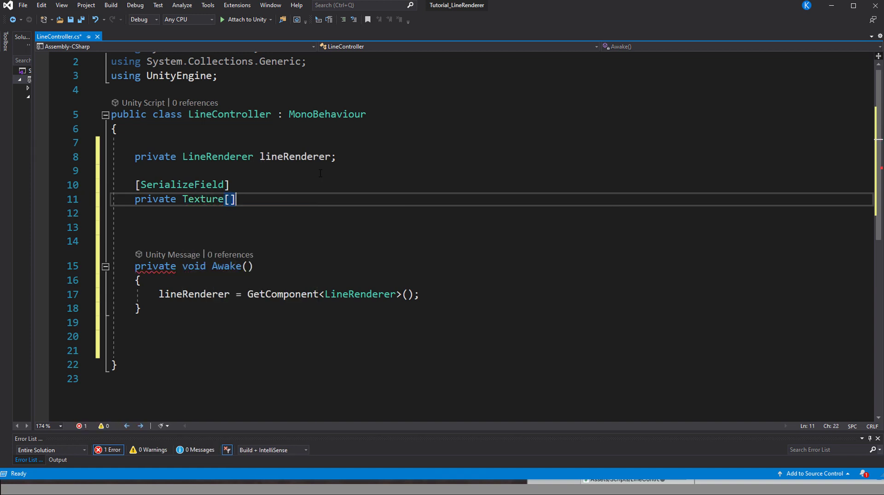
pyautogui.write('textures;')
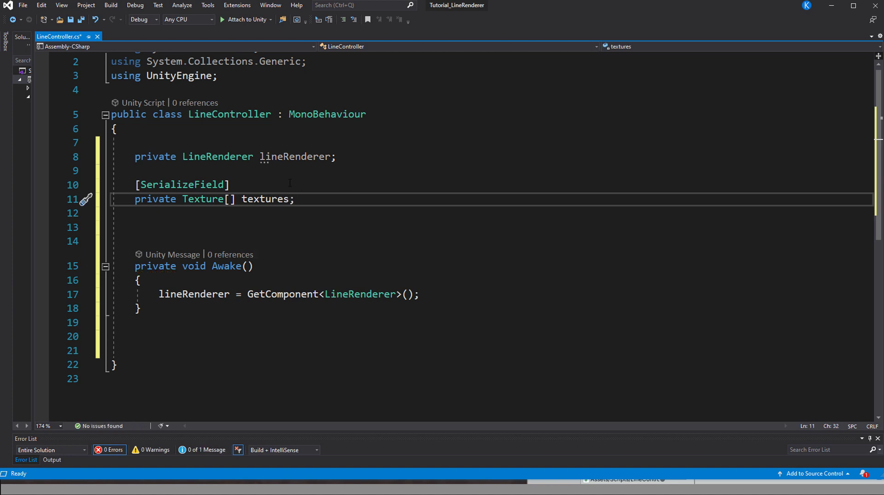
pyautogui.press('Return')
pyautogui.press('Return')
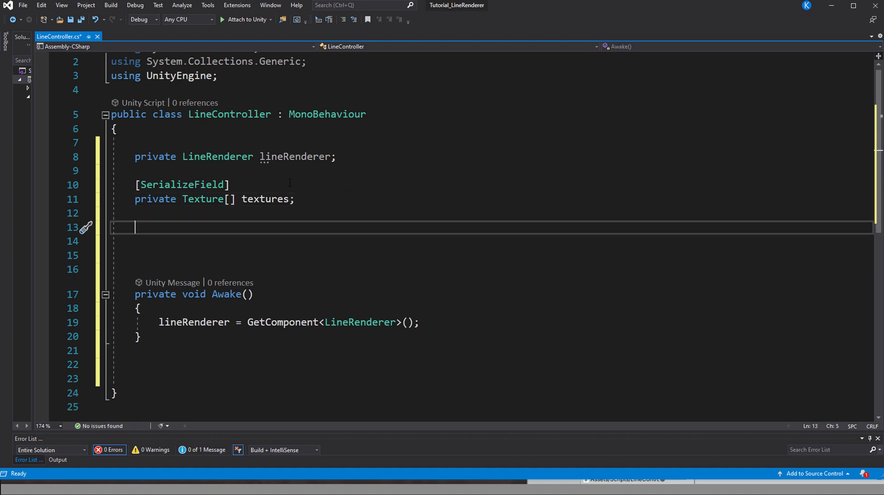
pyautogui.write('private int animationStep;')
# - Add a [SerializeField] private float fps = 30 field and a private float fpsCounter field
pyautogui.press('Return')
pyautogui.press('Return')
pyautogui.write('[SerializeField]')
pyautogui.press('Return')
pyautogui.write('private ')
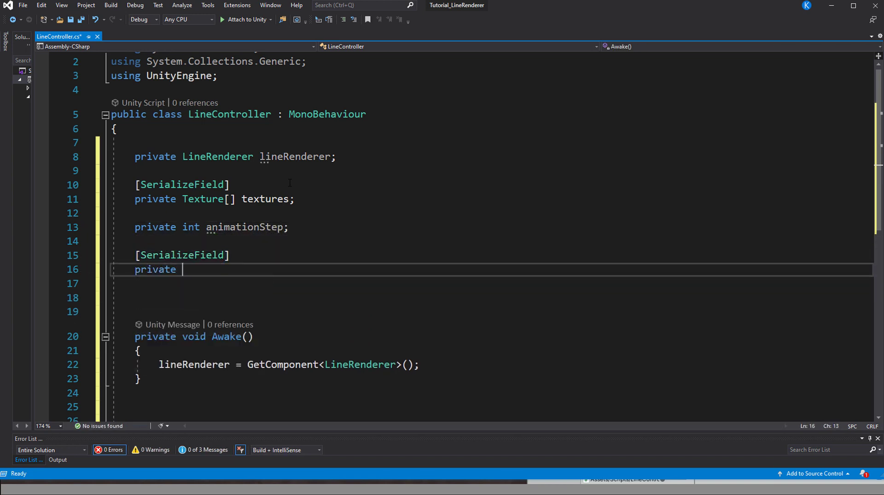
pyautogui.write('float fps = 30f;')
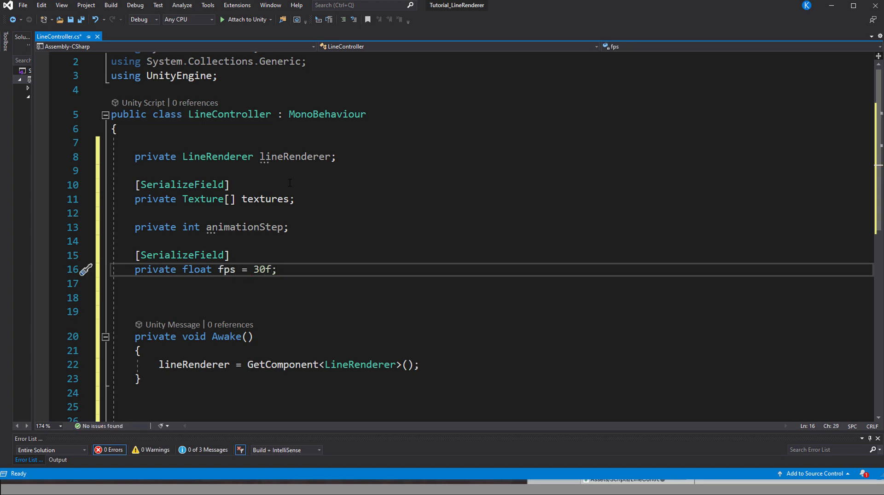
pyautogui.press('Return')
pyautogui.press('Return')
pyautogui.write('private float ')
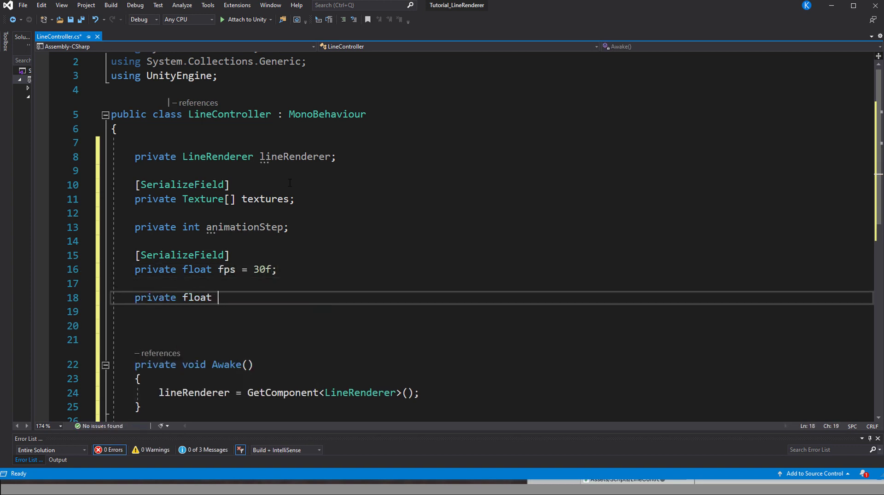
pyautogui.write('fpsCounter;')
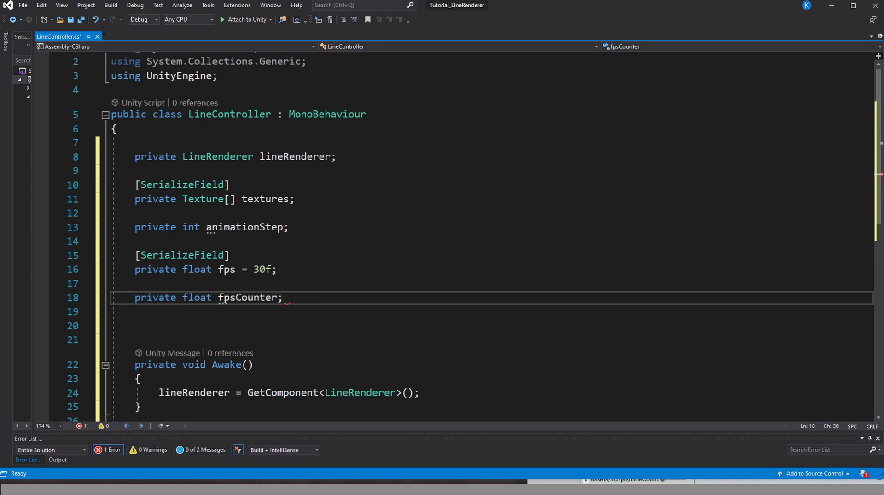